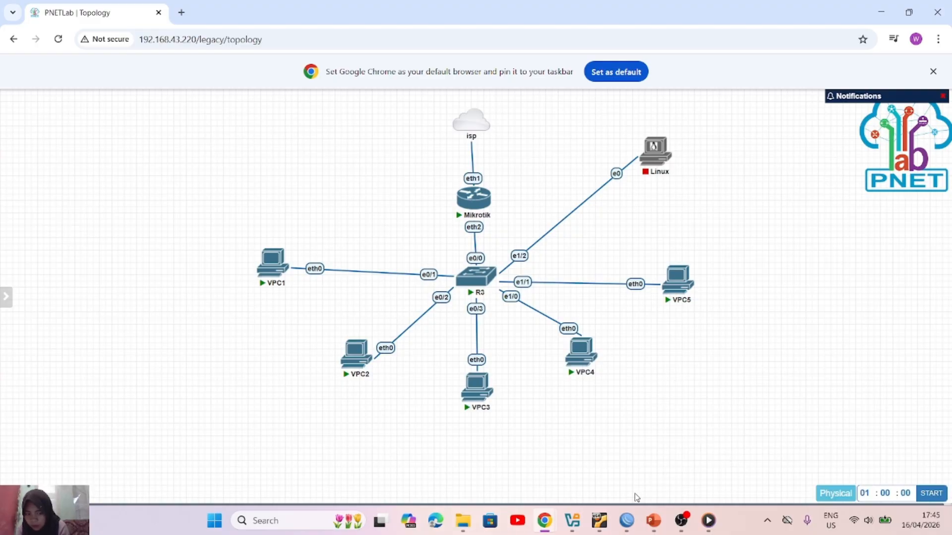
# Step: Switch to WinBox and open the MikroTik router's IP address list
pyautogui.click(626, 522)
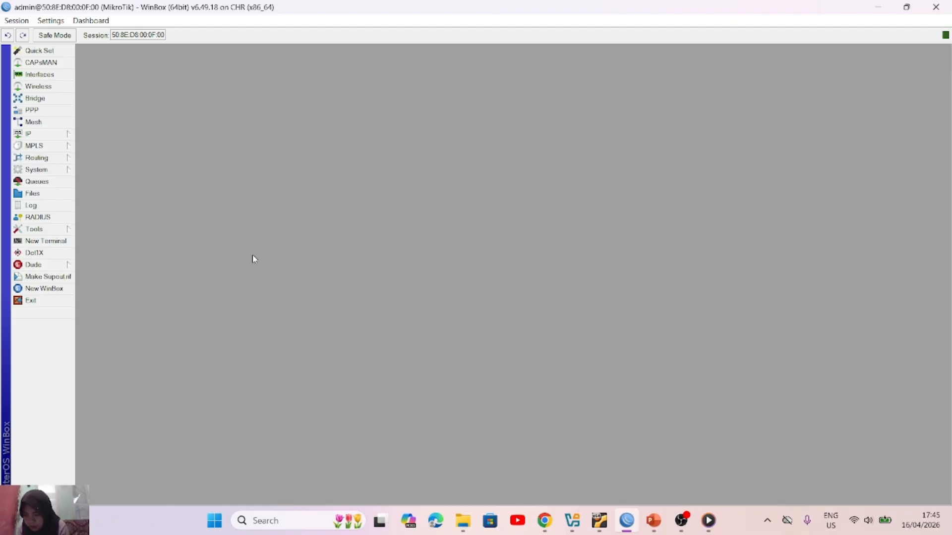
pyautogui.click(59, 136)
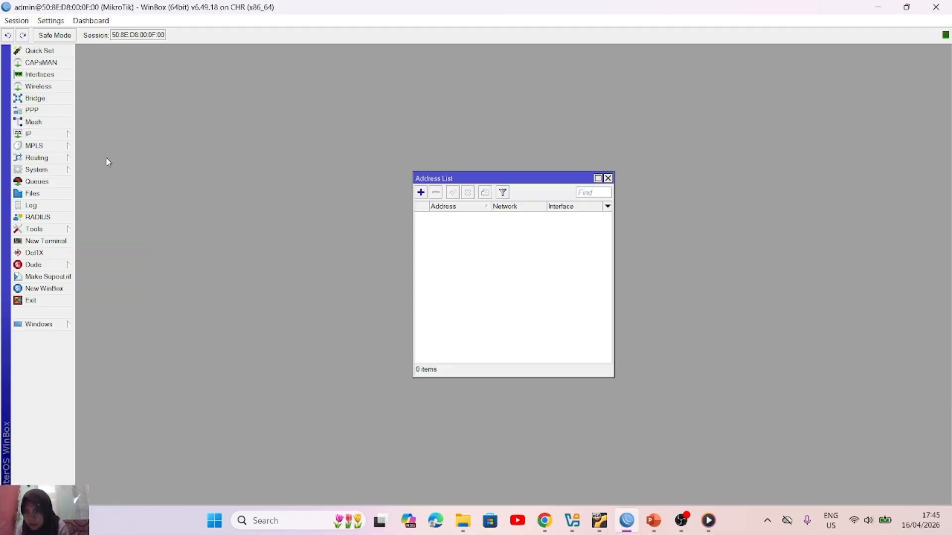
pyautogui.click(107, 160)
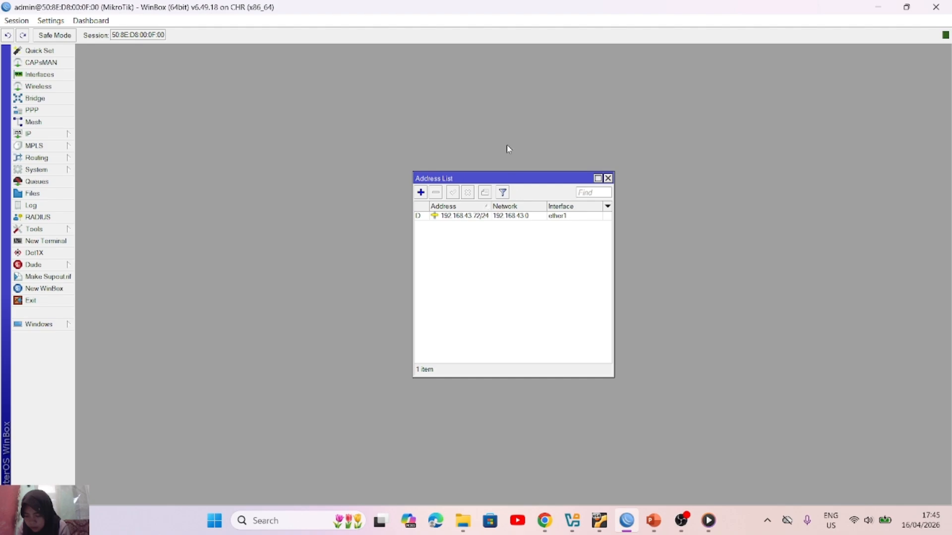
# Step: Add the IP address 192.168.44.136/24 on interface ether1 and apply it
pyautogui.click(421, 192)
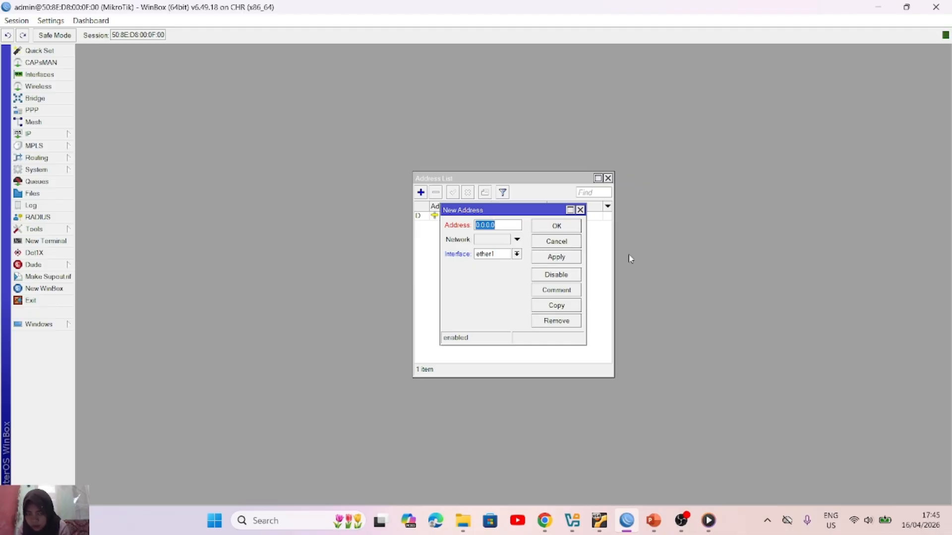
pyautogui.click(511, 221)
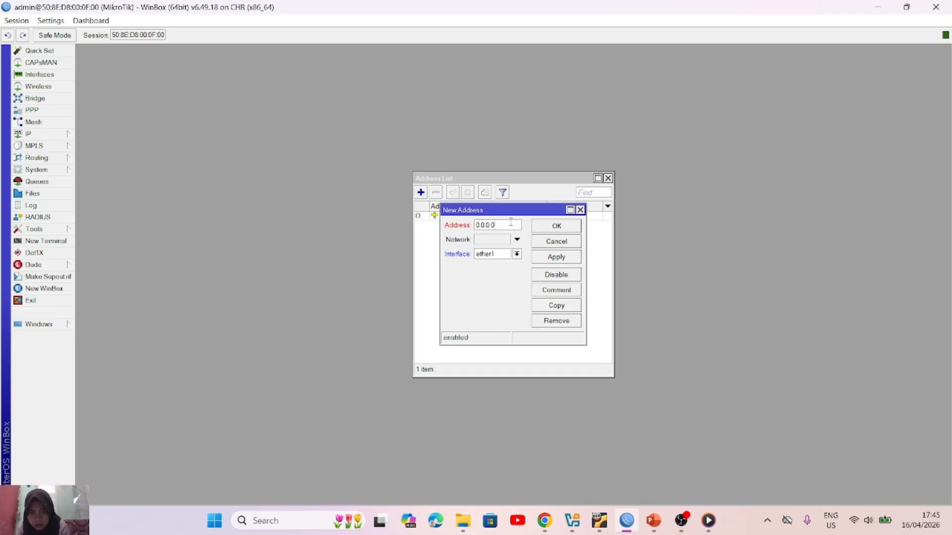
pyautogui.press('BackSpace')
pyautogui.press('BackSpace')
pyautogui.press('BackSpace')
pyautogui.press('BackSpace')
pyautogui.press('BackSpace')
pyautogui.press('BackSpace')
pyautogui.press('BackSpace')
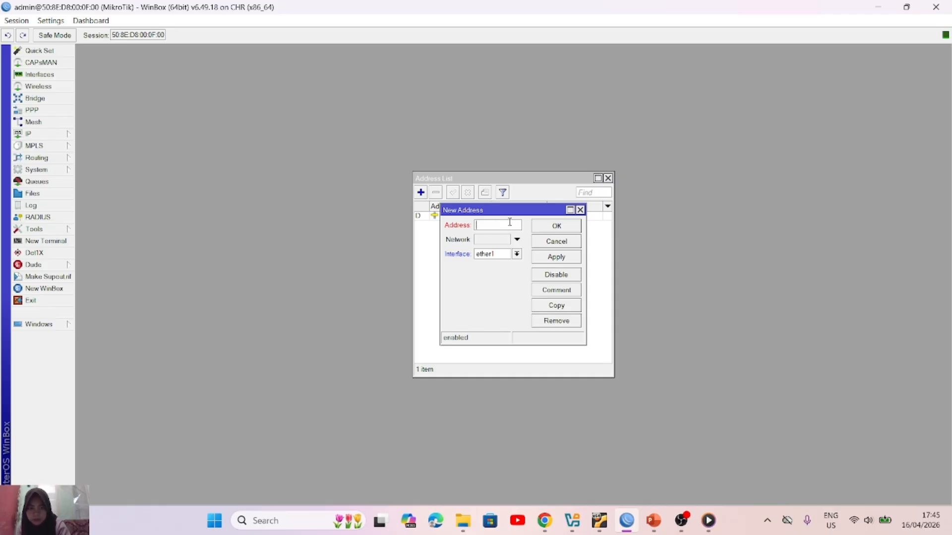
pyautogui.write('192')
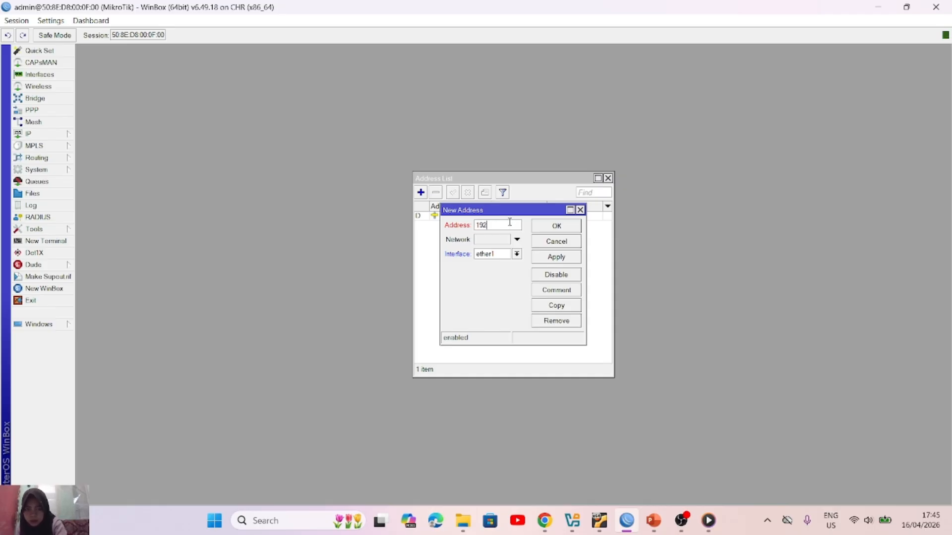
pyautogui.write('.168')
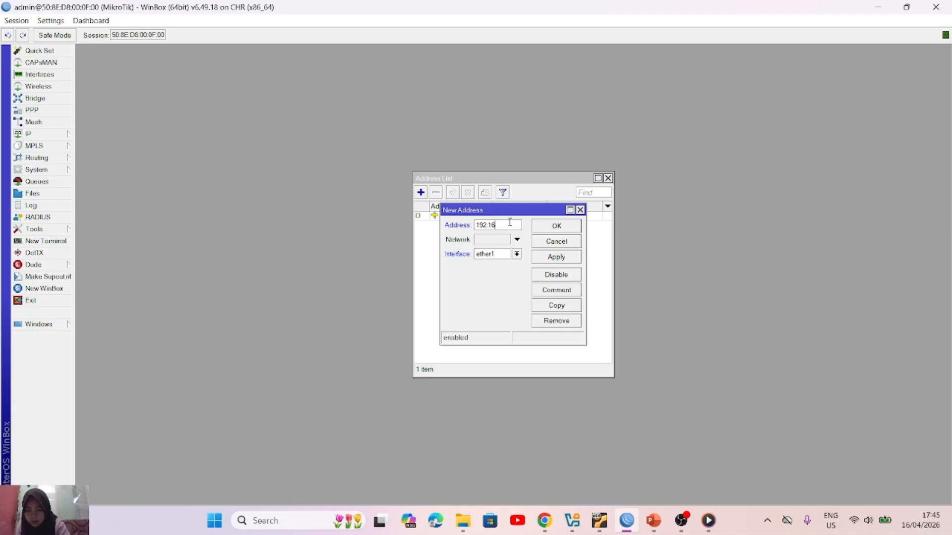
pyautogui.write('.44.13')
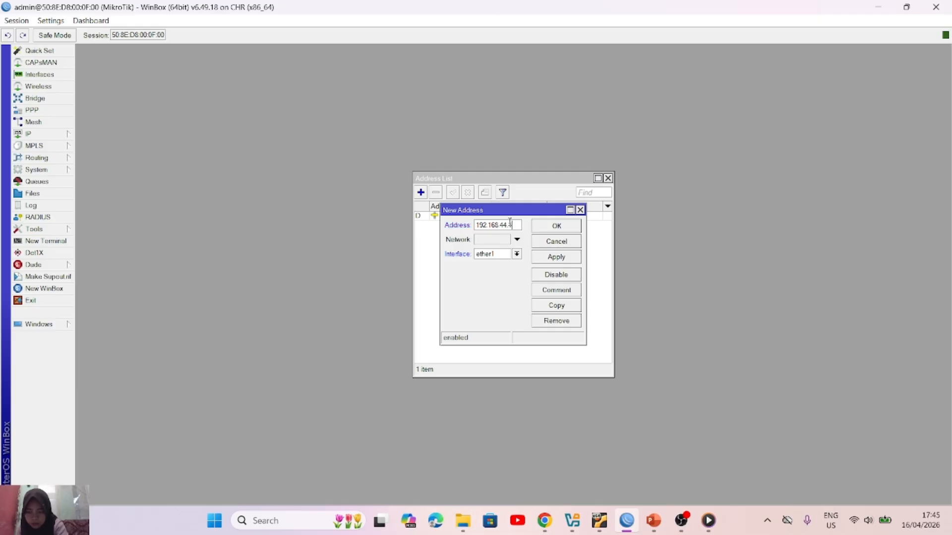
pyautogui.write('6')
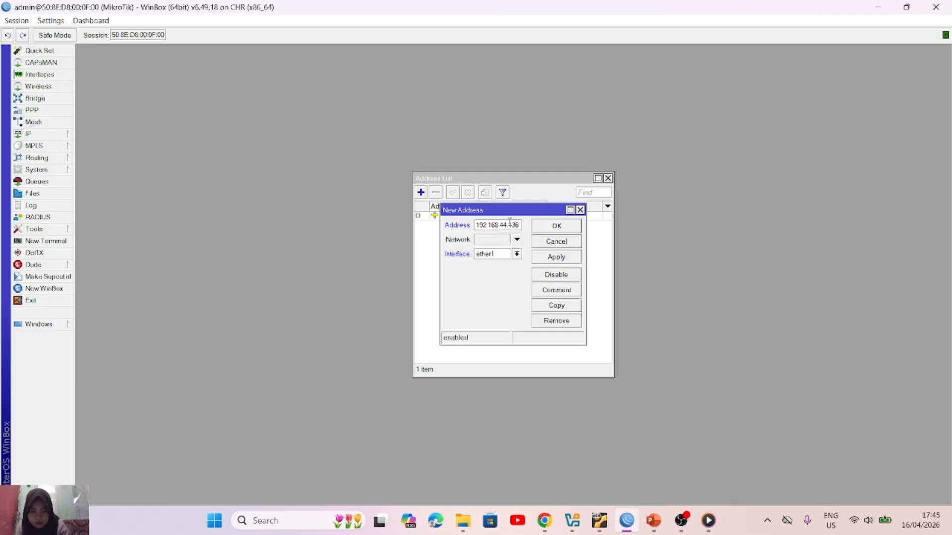
pyautogui.write('/24')
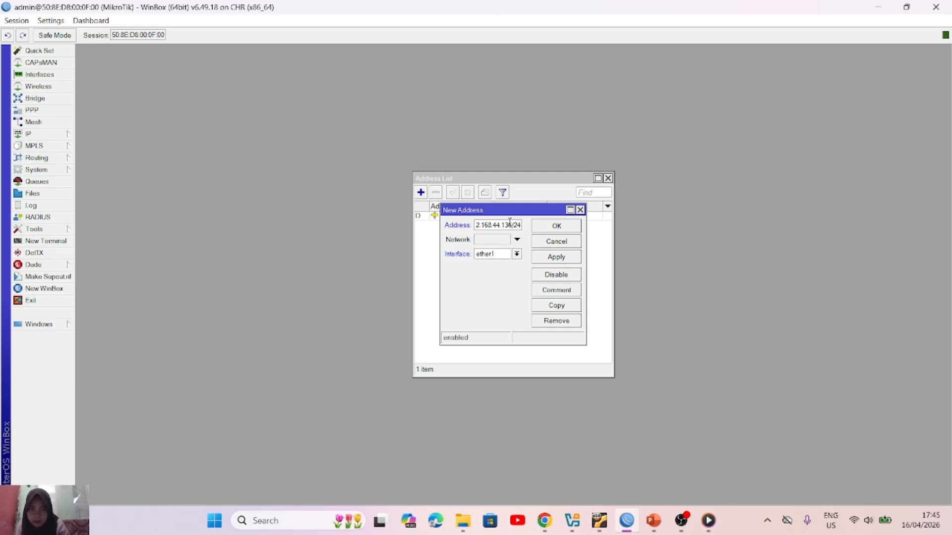
pyautogui.click(568, 258)
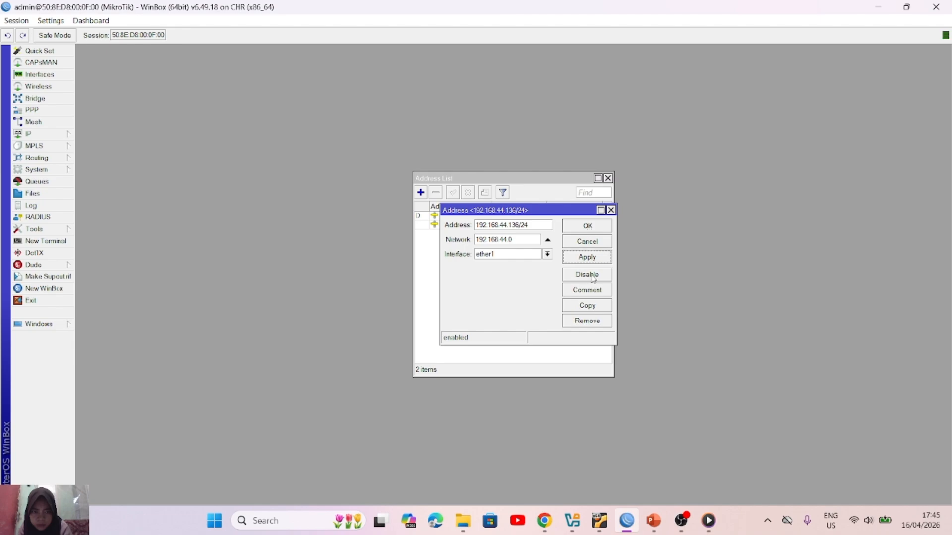
# Step: Copy the 192.168.44.136/24 entry, change the copy's address to 192.168.44.137/24 and apply it
pyautogui.click(595, 306)
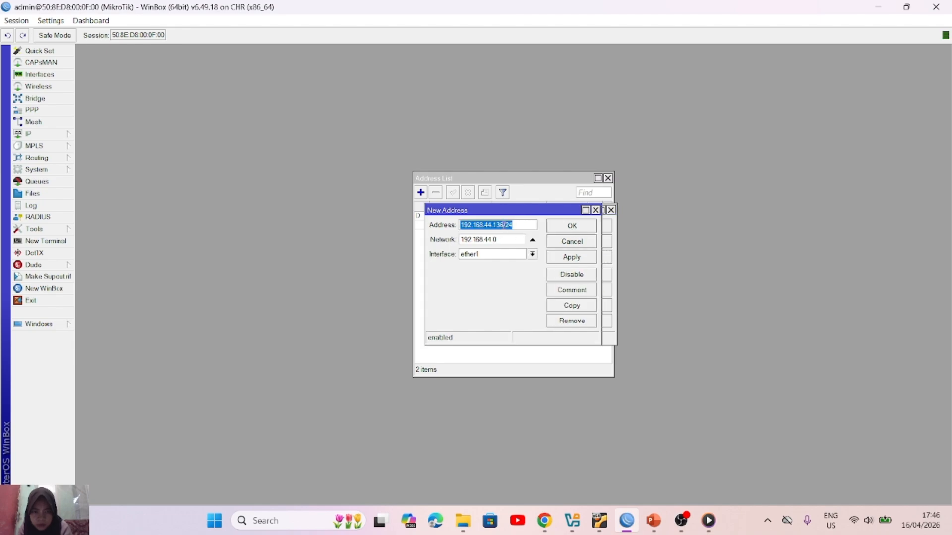
pyautogui.click(503, 225)
pyautogui.press('BackSpace')
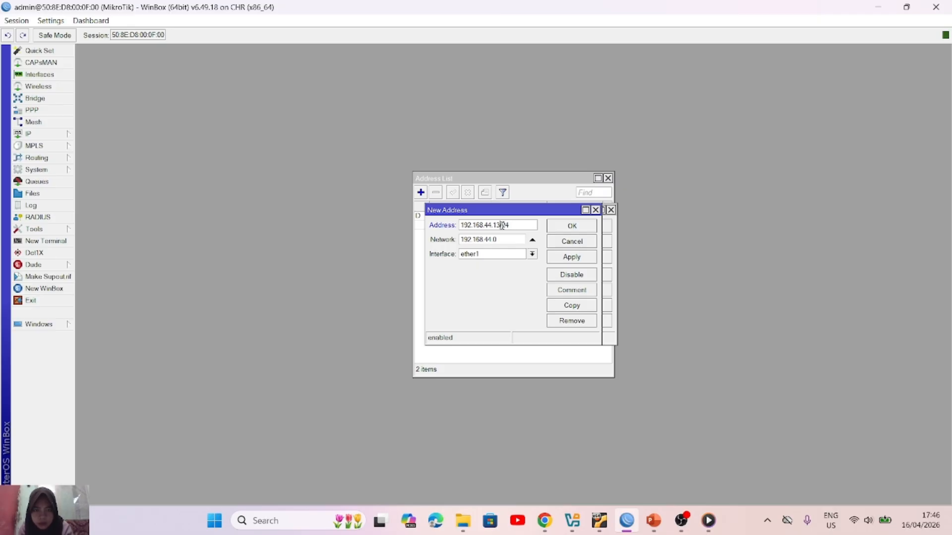
pyautogui.write('7')
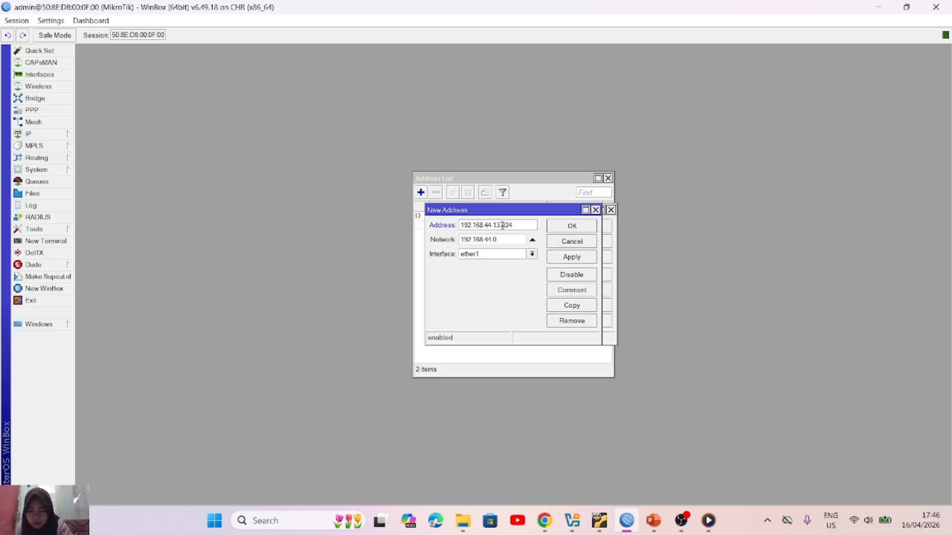
pyautogui.click(578, 261)
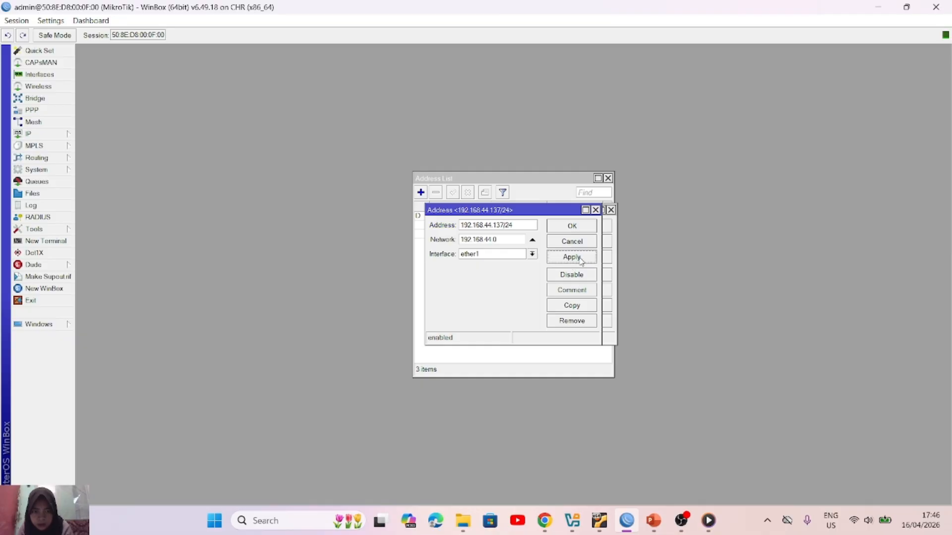
# Step: Copy the 192.168.44.137/24 entry, change the copy's address to 192.168.44.138/24 and apply it
pyautogui.click(583, 310)
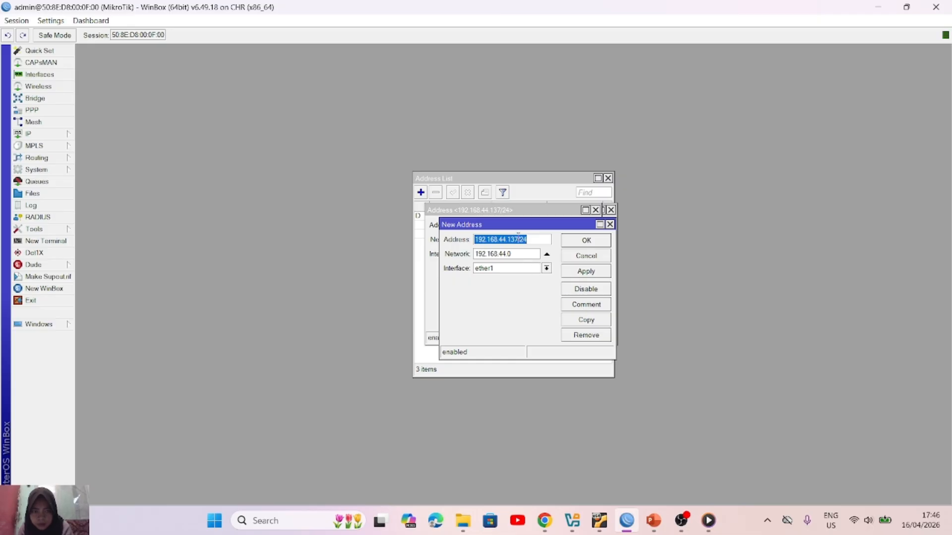
pyautogui.click(518, 236)
pyautogui.press('BackSpace')
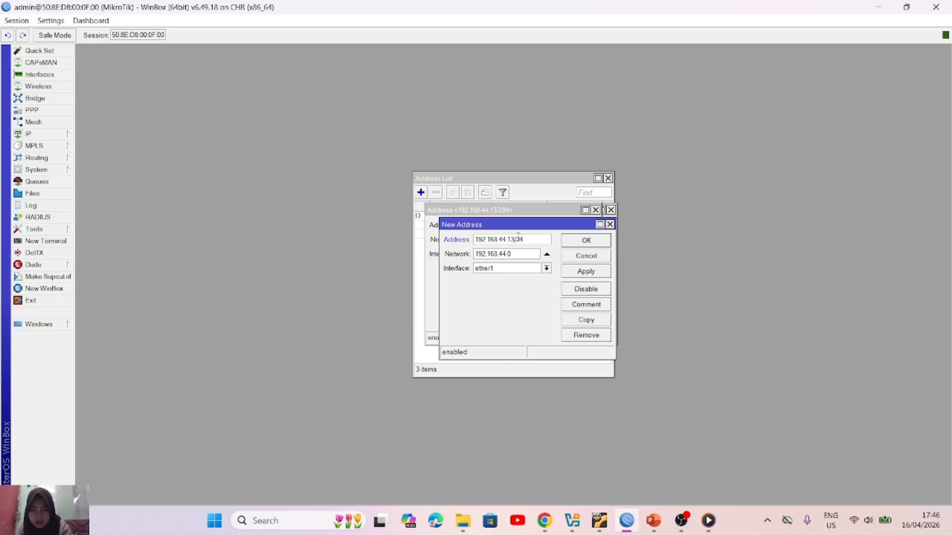
pyautogui.write('8')
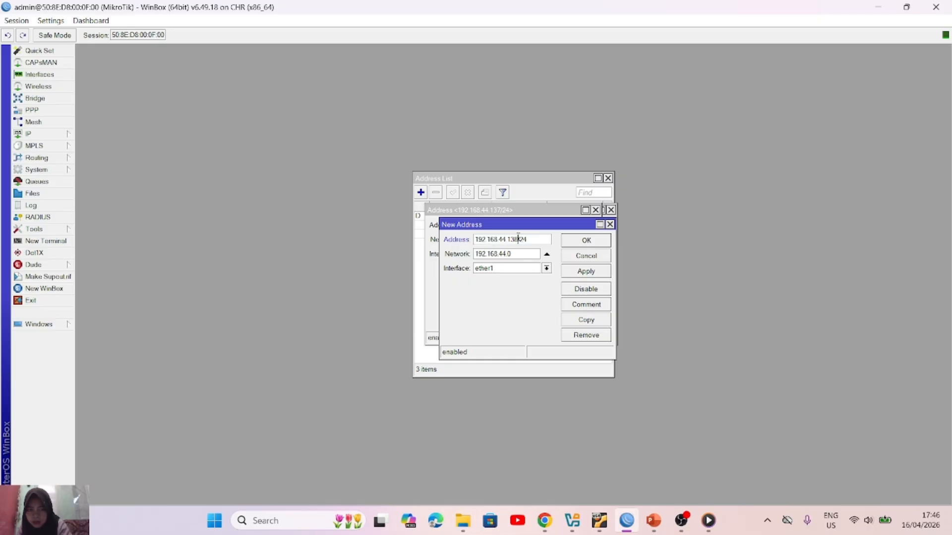
pyautogui.click(577, 272)
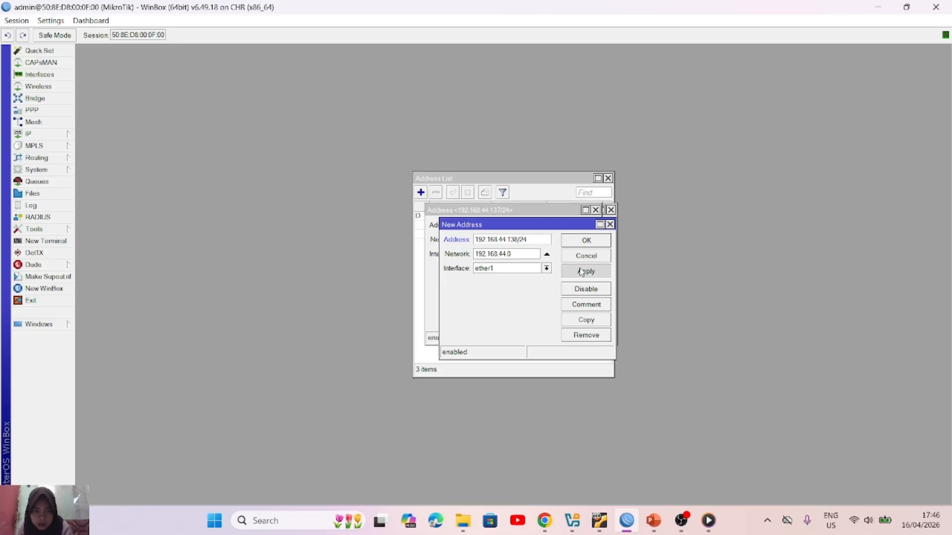
# Step: Copy the 192.168.44.138/24 entry, change the copy's address to 192.168.44.139/24 and apply it
pyautogui.click(593, 321)
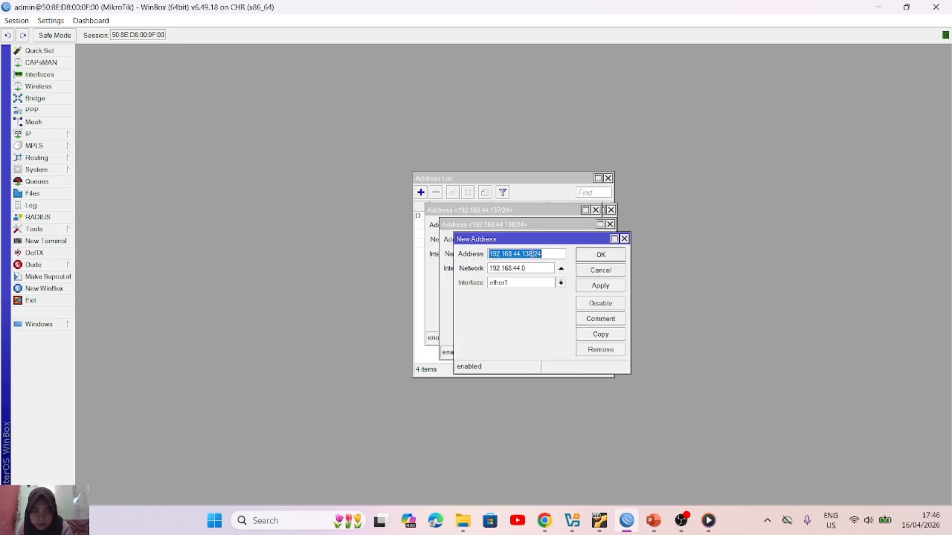
pyautogui.click(531, 253)
pyautogui.press('BackSpace')
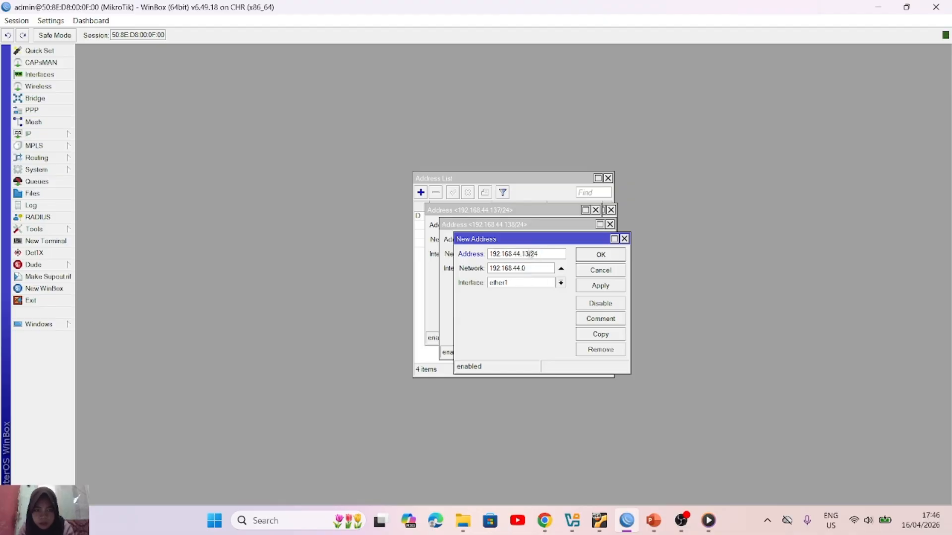
pyautogui.write('9')
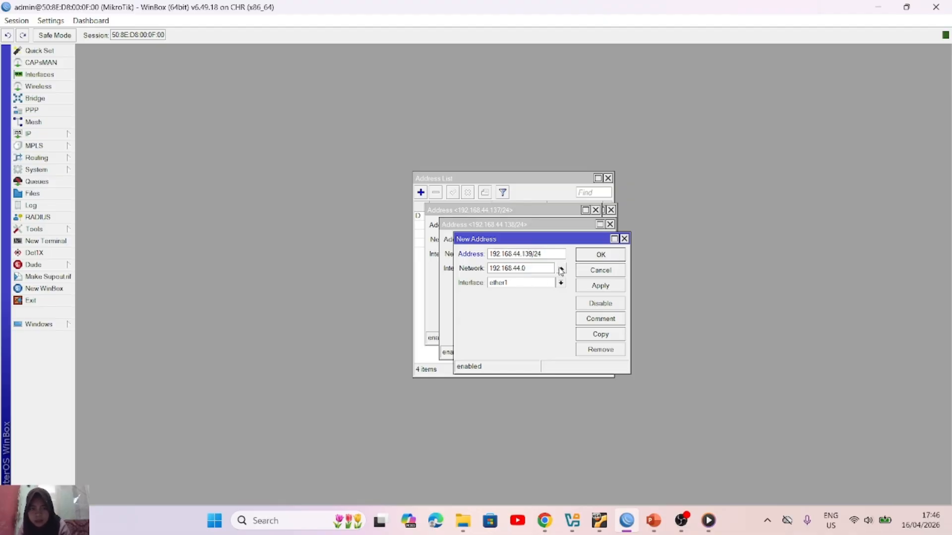
pyautogui.click(583, 287)
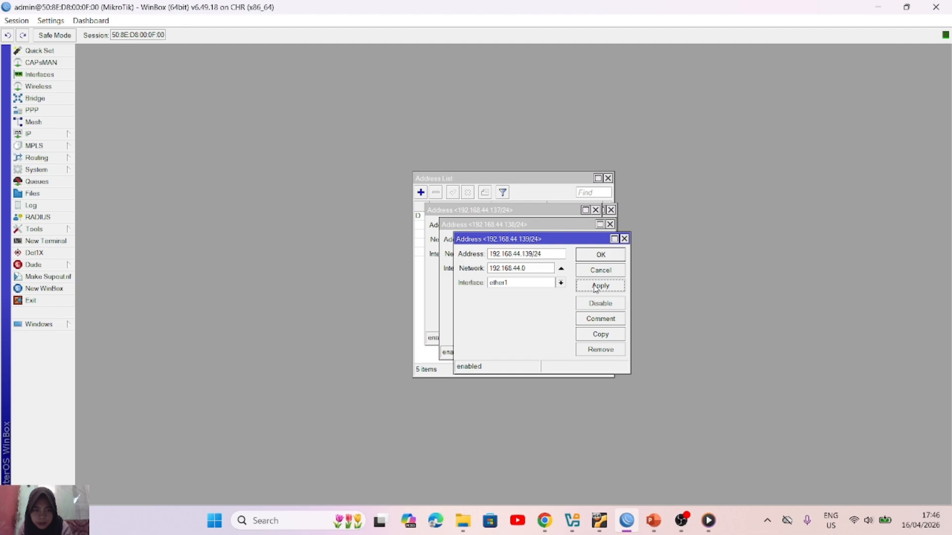
# Step: Try to add an unchanged copy of the 192.168.44.139/24 address entry, then discard the copy
pyautogui.click(606, 337)
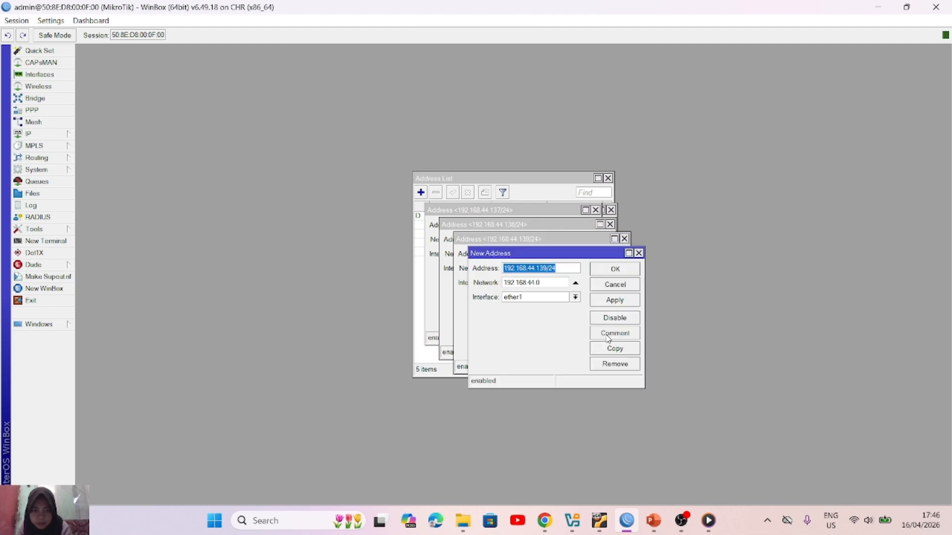
pyautogui.click(624, 270)
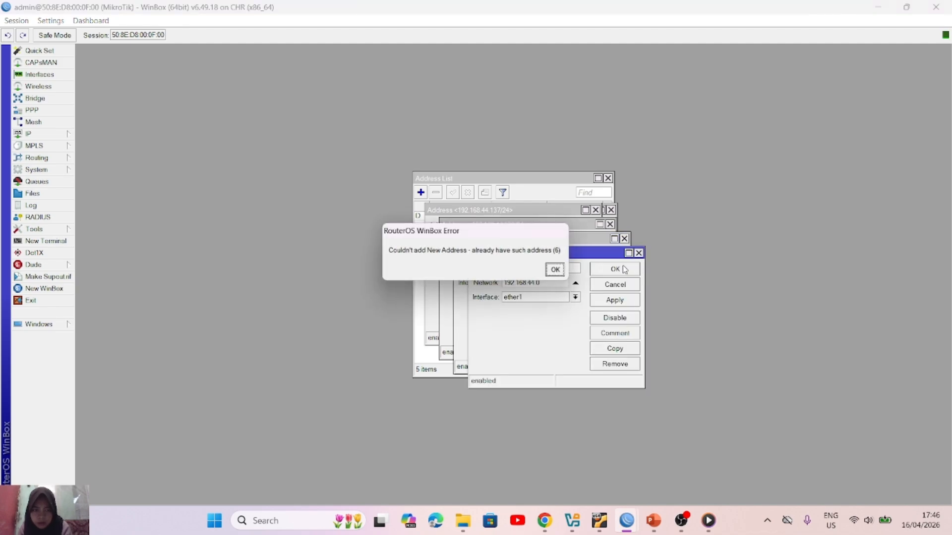
pyautogui.click(556, 270)
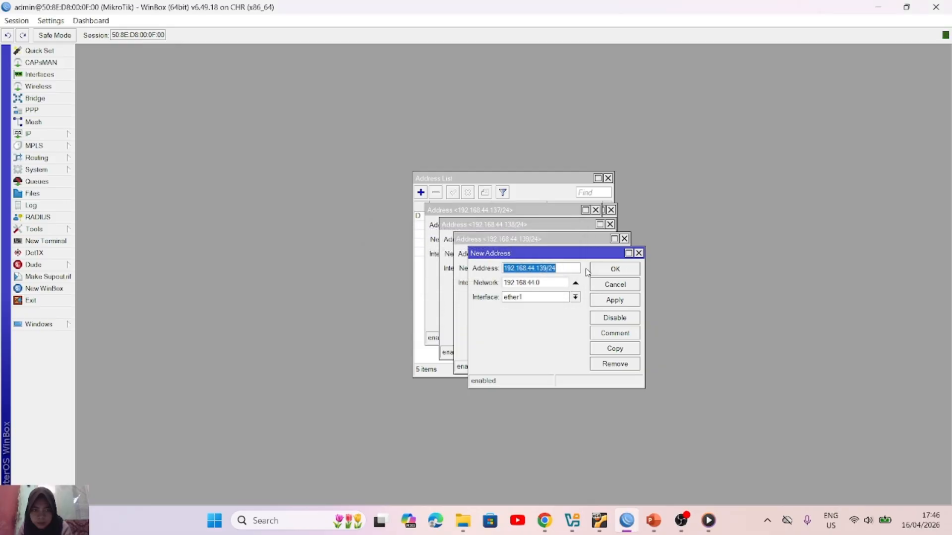
pyautogui.click(639, 253)
# Step: Close the four open address entry windows, keeping only the address list open
pyautogui.click(624, 239)
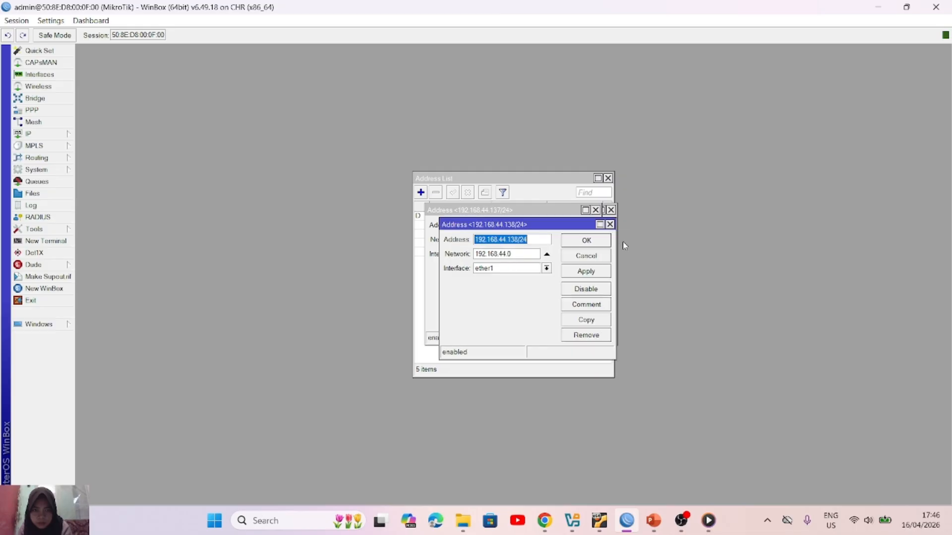
pyautogui.click(610, 224)
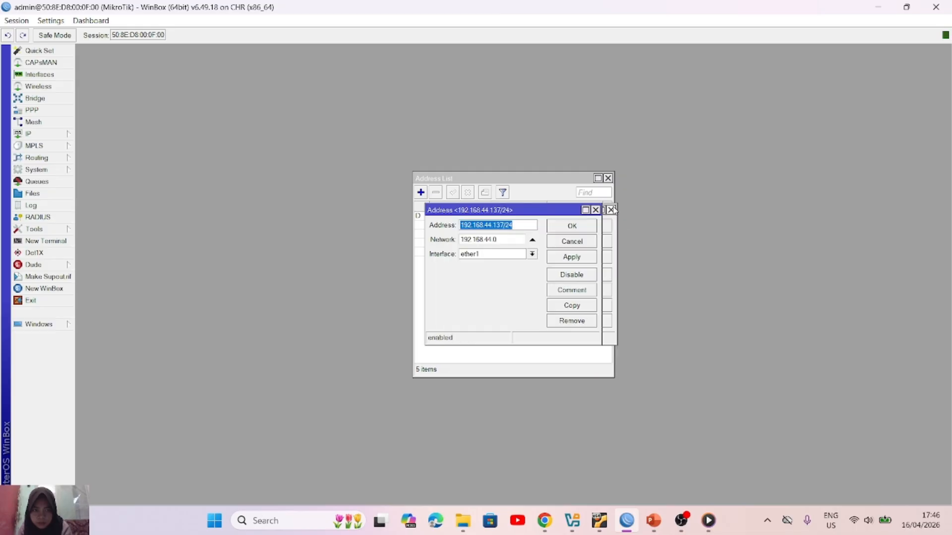
pyautogui.click(595, 210)
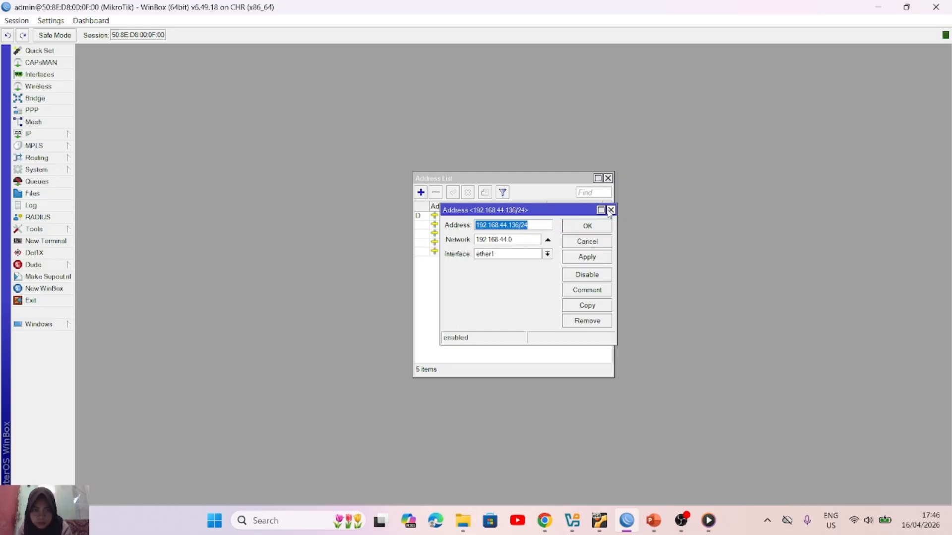
pyautogui.click(610, 210)
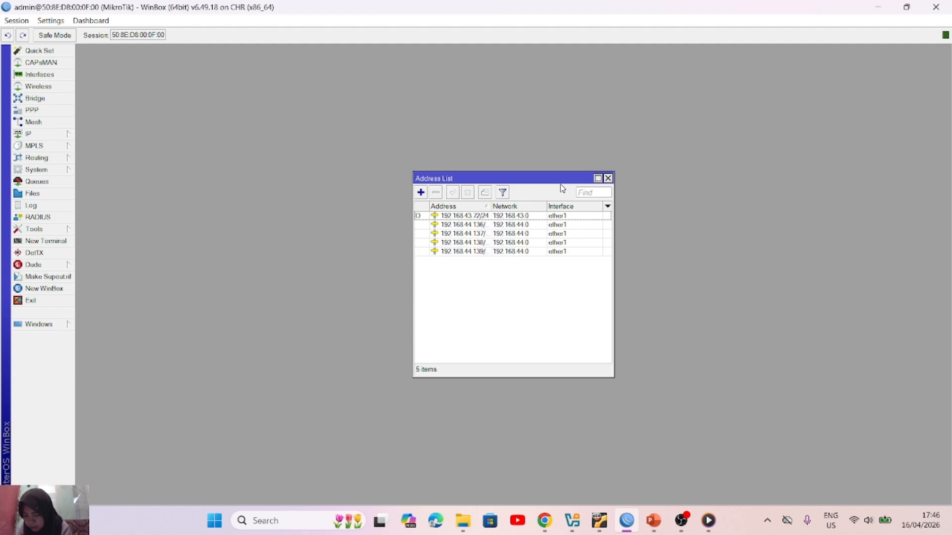
# Step: Start a new firewall NAT rule in the srcnat chain
pyautogui.click(36, 134)
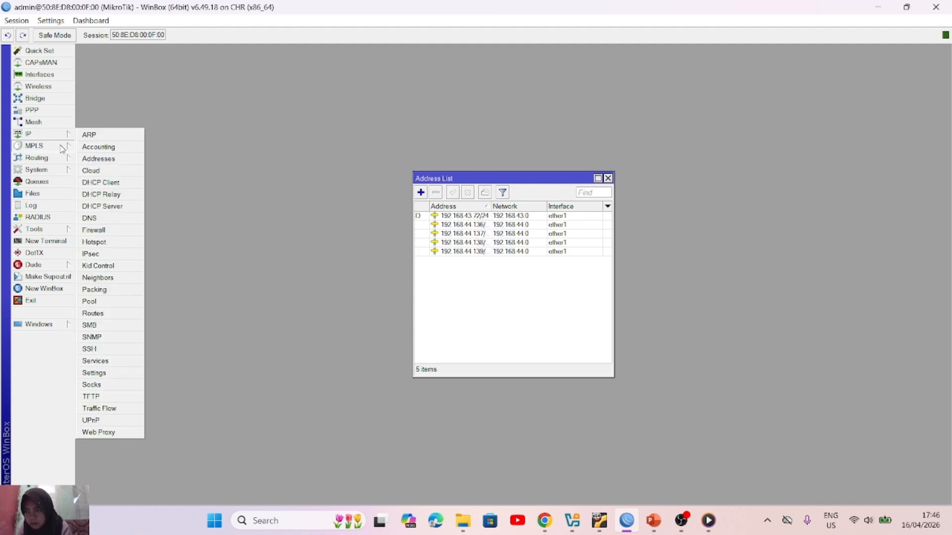
pyautogui.click(105, 227)
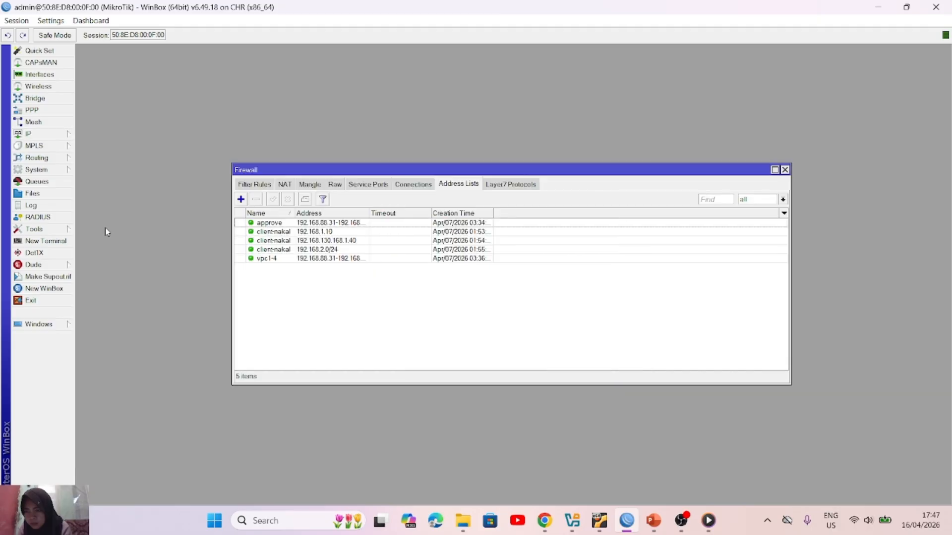
pyautogui.click(285, 184)
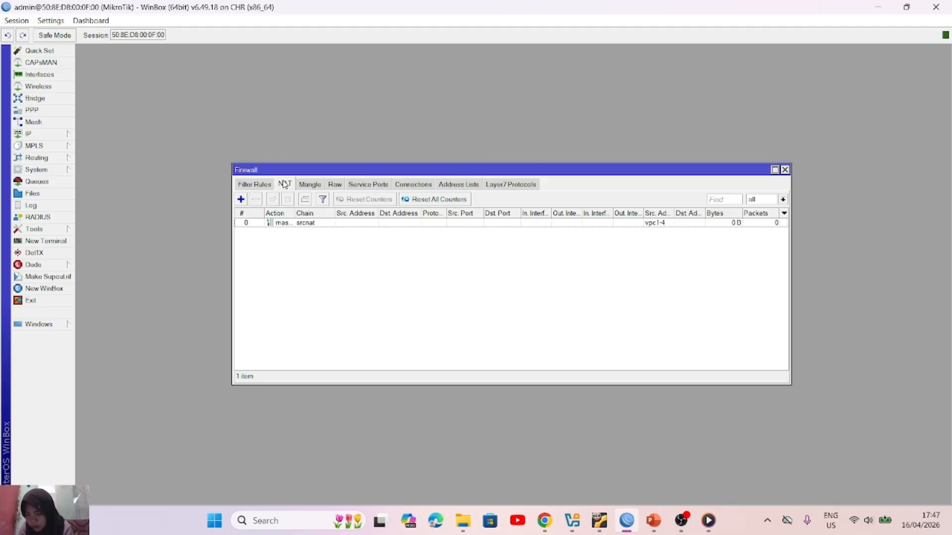
pyautogui.click(240, 200)
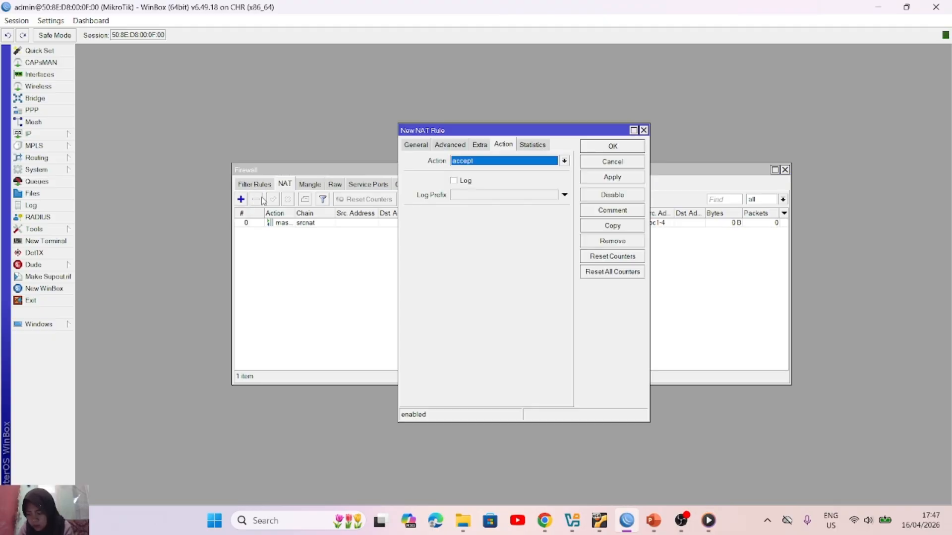
pyautogui.click(414, 144)
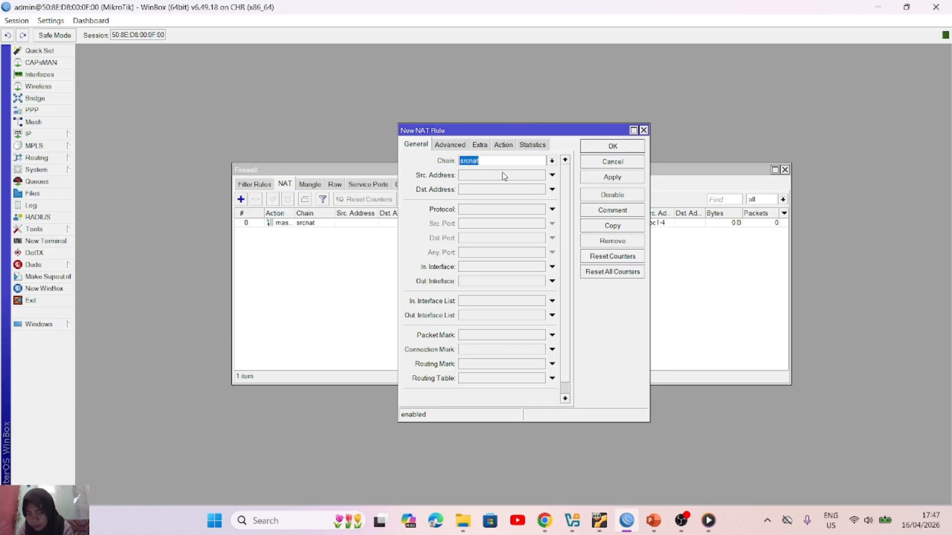
# Step: Set the new NAT rule's source address list to vpc1-4
pyautogui.click(453, 145)
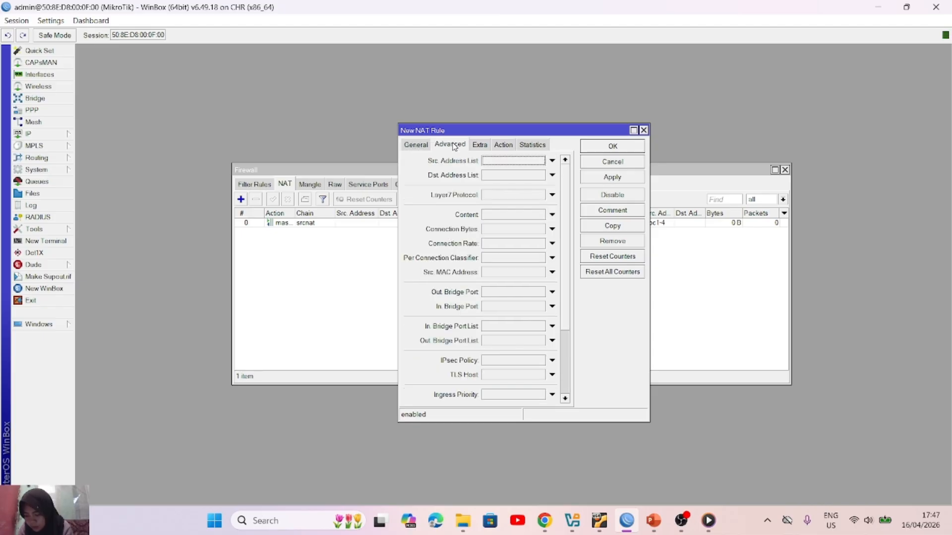
pyautogui.click(552, 162)
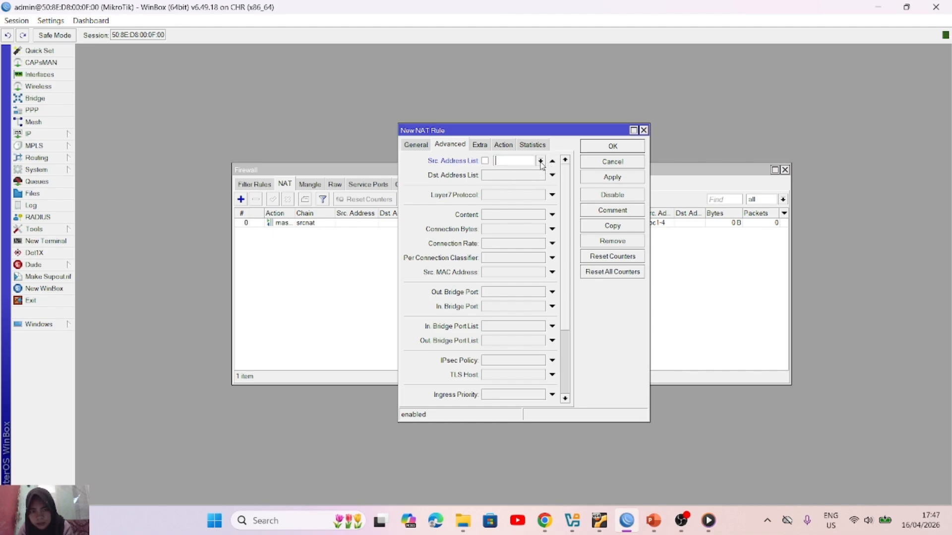
pyautogui.click(541, 161)
pyautogui.click(529, 187)
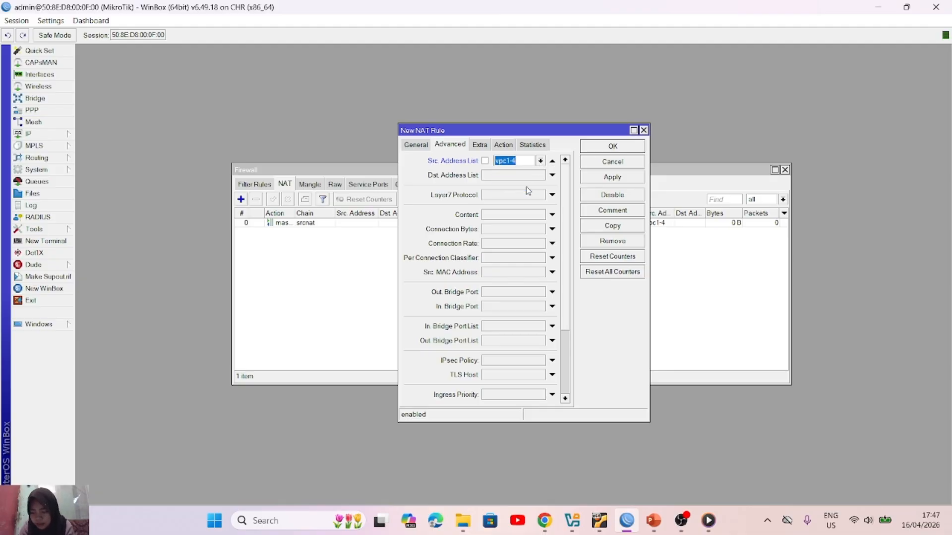
# Step: Set the NAT rule's action to same, enable its To Addresses setting and clear the default address
pyautogui.click(503, 147)
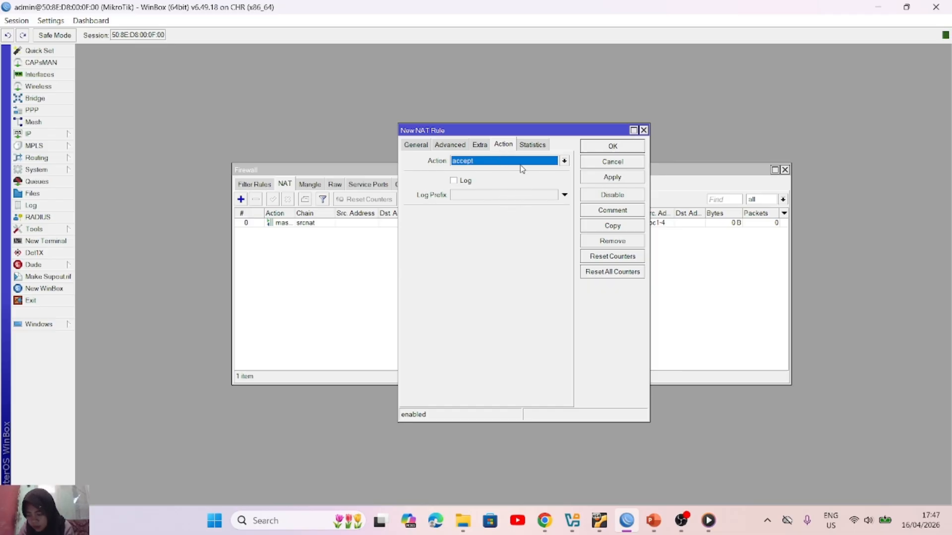
pyautogui.click(564, 162)
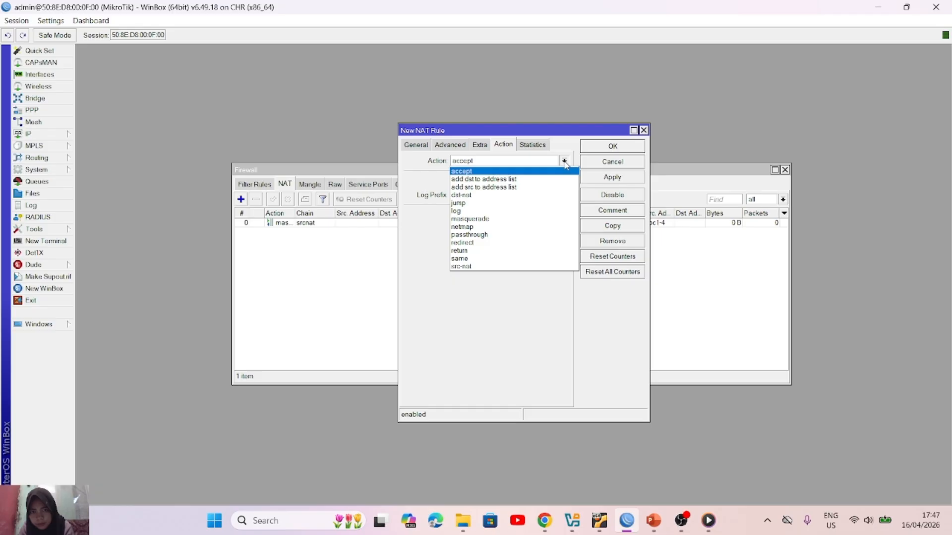
pyautogui.click(505, 266)
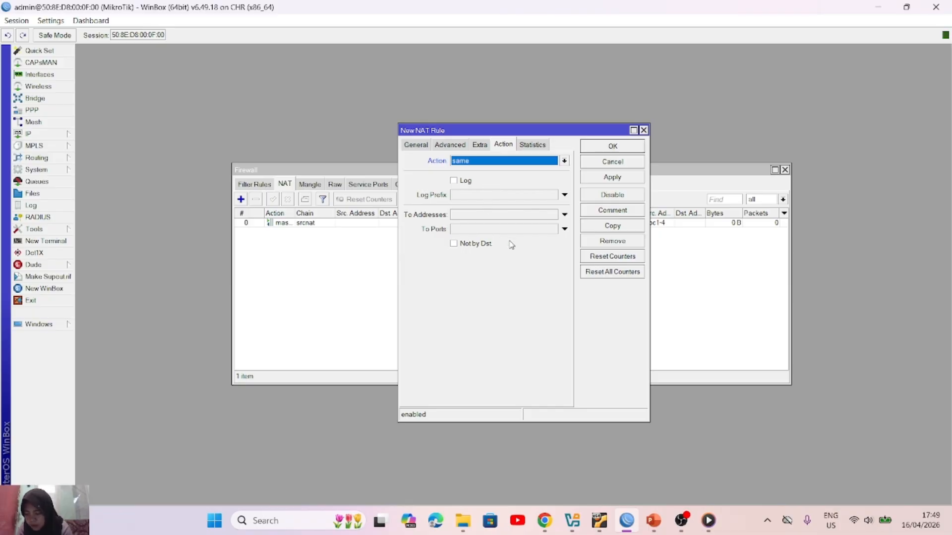
pyautogui.click(550, 217)
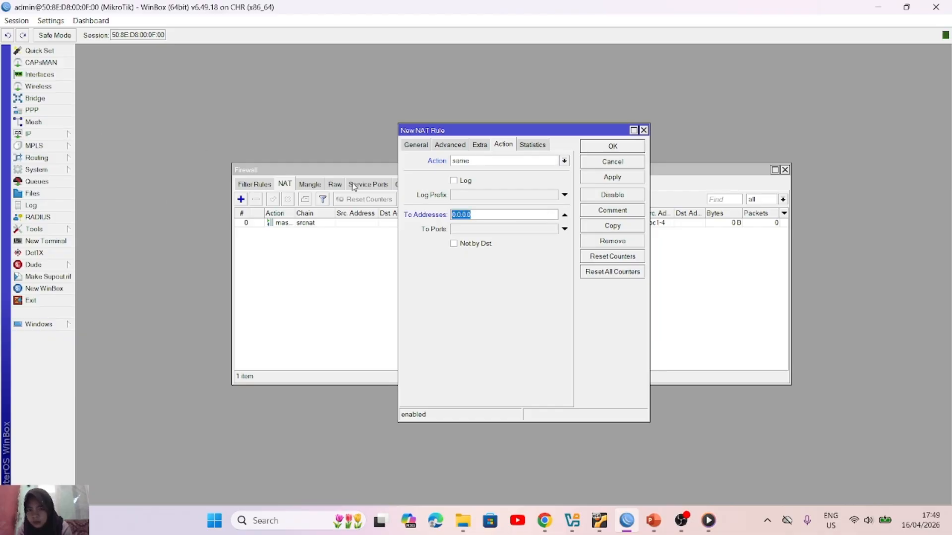
pyautogui.press('BackSpace')
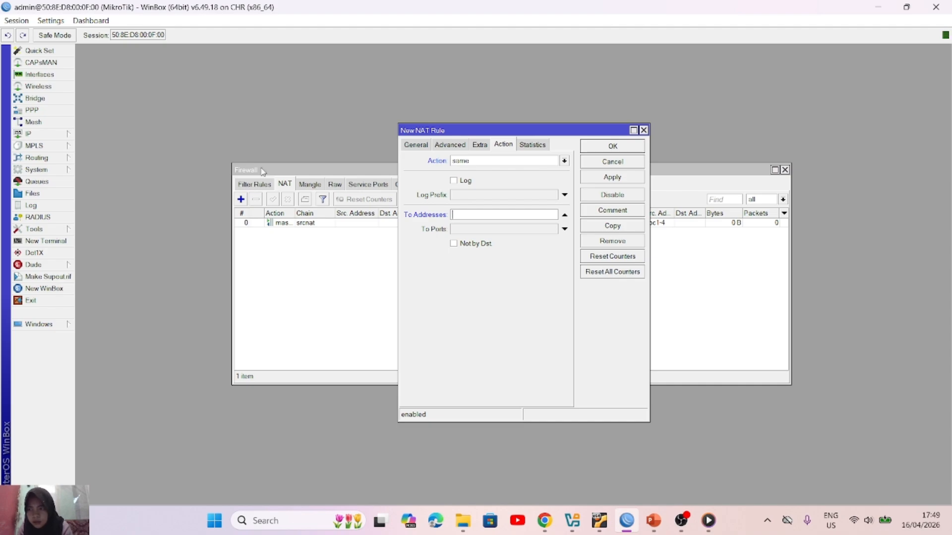
# Step: Check the 192.168.44.138/24 entry in the router's IP address list, then close the entry and the list
pyautogui.click(59, 134)
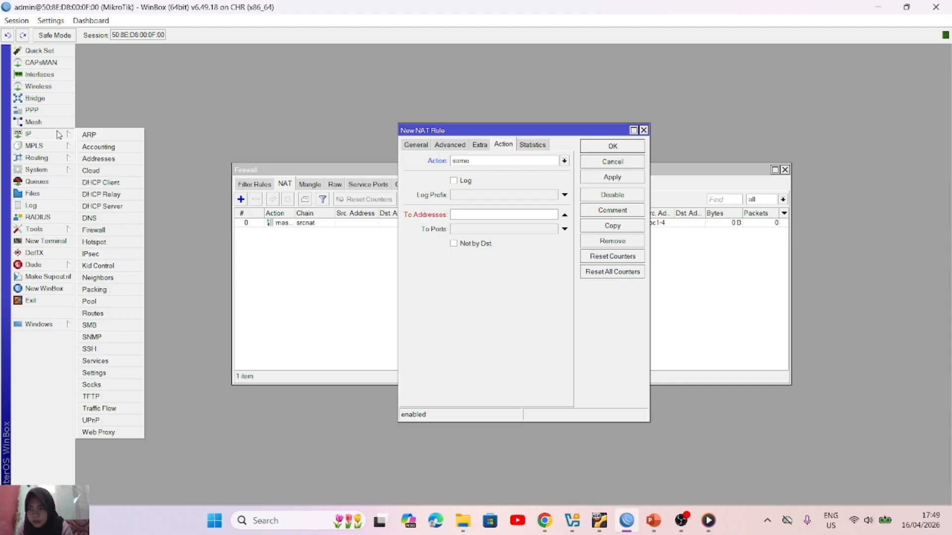
pyautogui.click(104, 158)
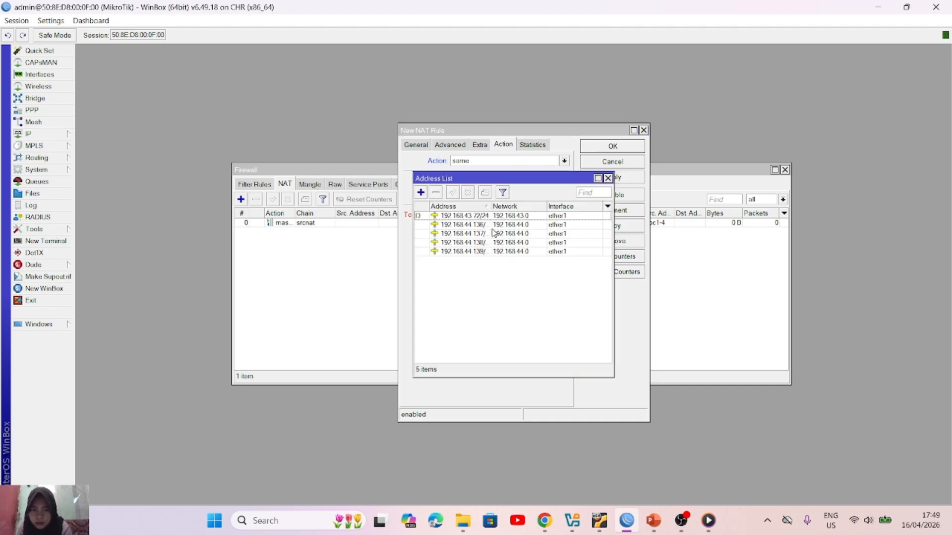
pyautogui.click(486, 245)
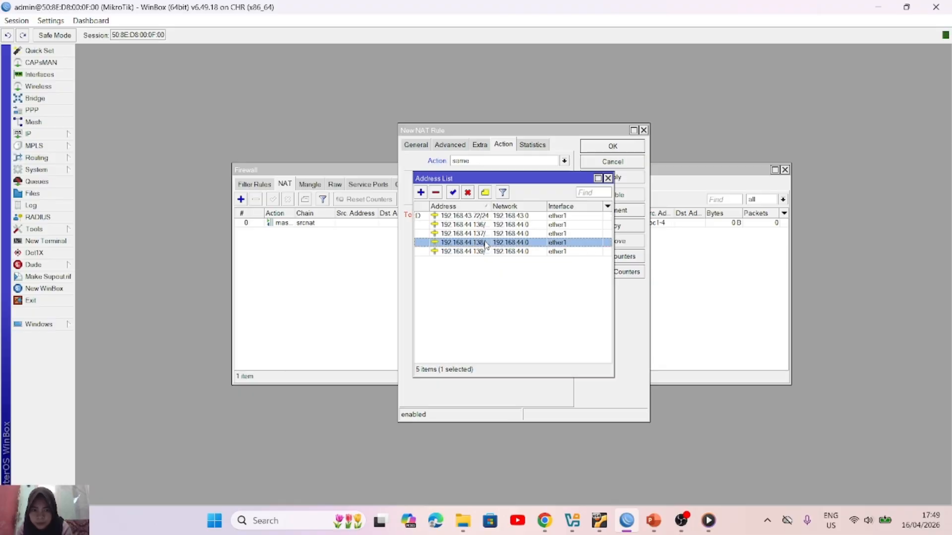
pyautogui.doubleClick(486, 245)
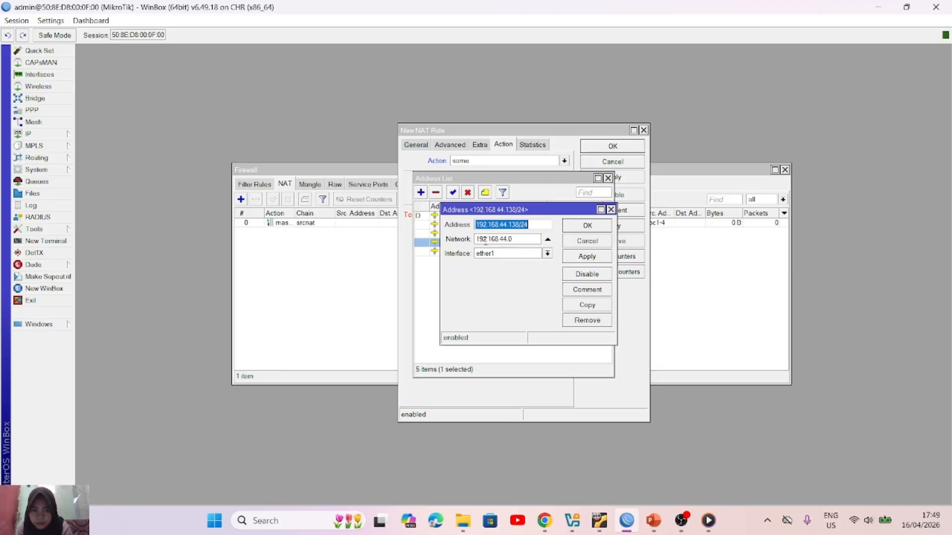
pyautogui.click(611, 210)
pyautogui.click(607, 178)
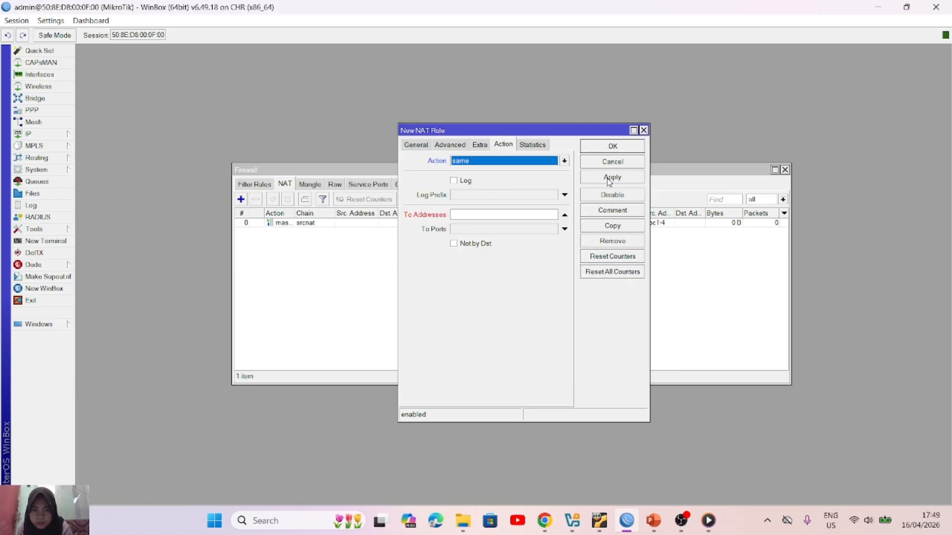
# Step: Set the NAT rule's To Addresses to 192.168.44.138/24, apply the rule and close it
pyautogui.click(500, 214)
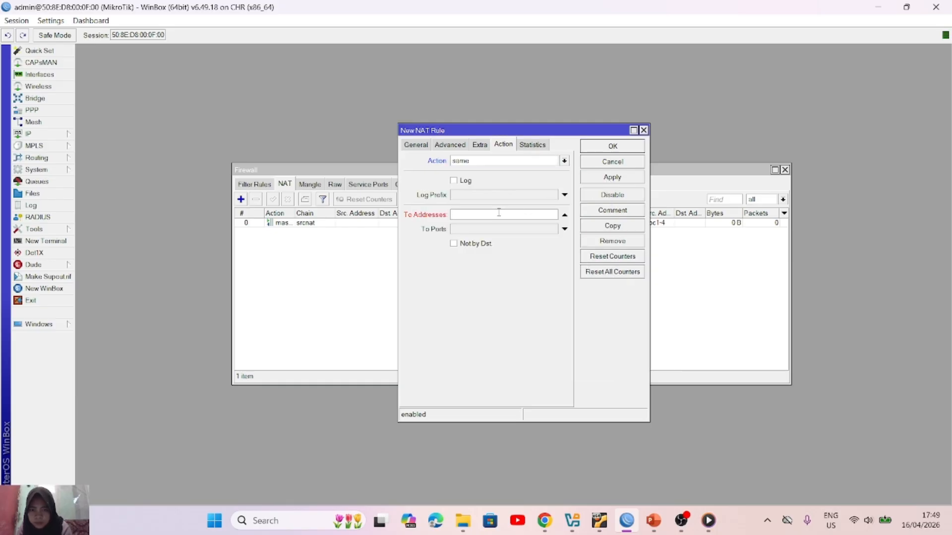
pyautogui.write('192')
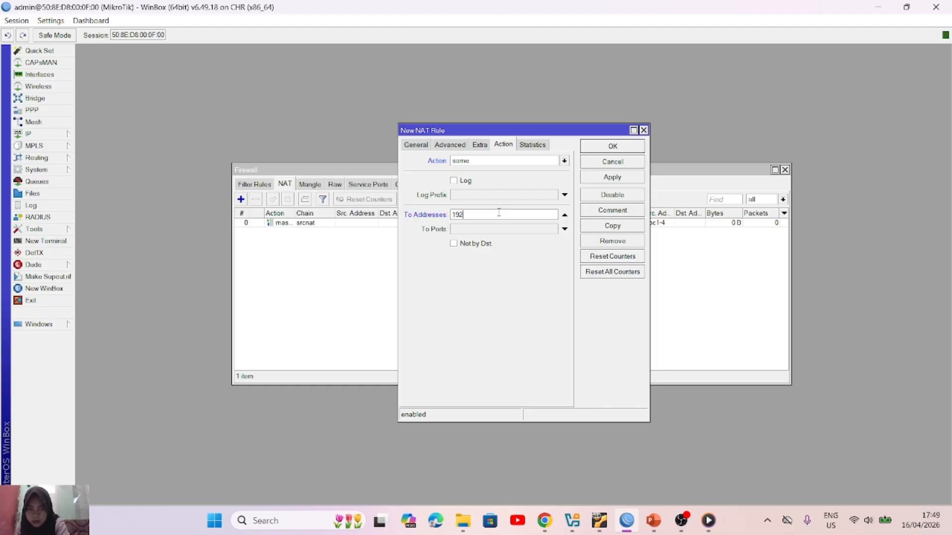
pyautogui.write('.168.44.138/24')
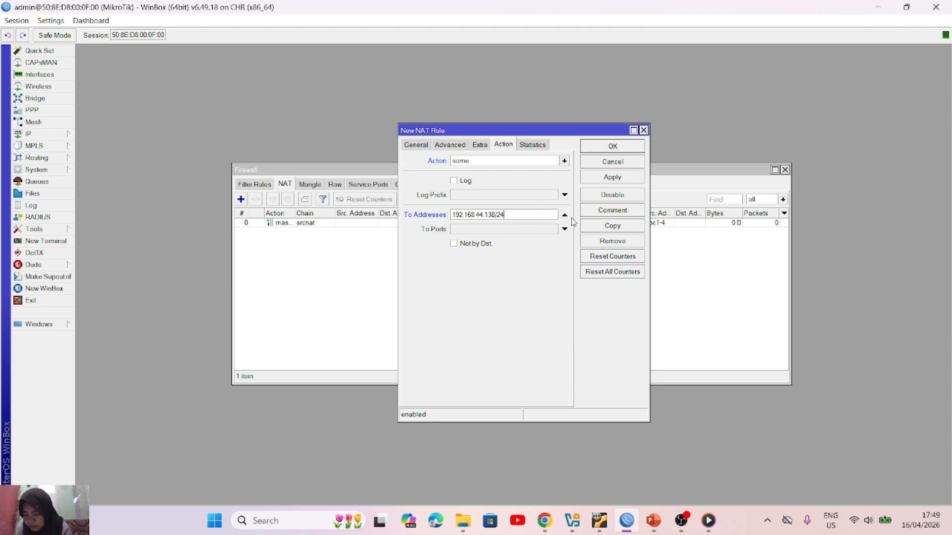
pyautogui.click(620, 178)
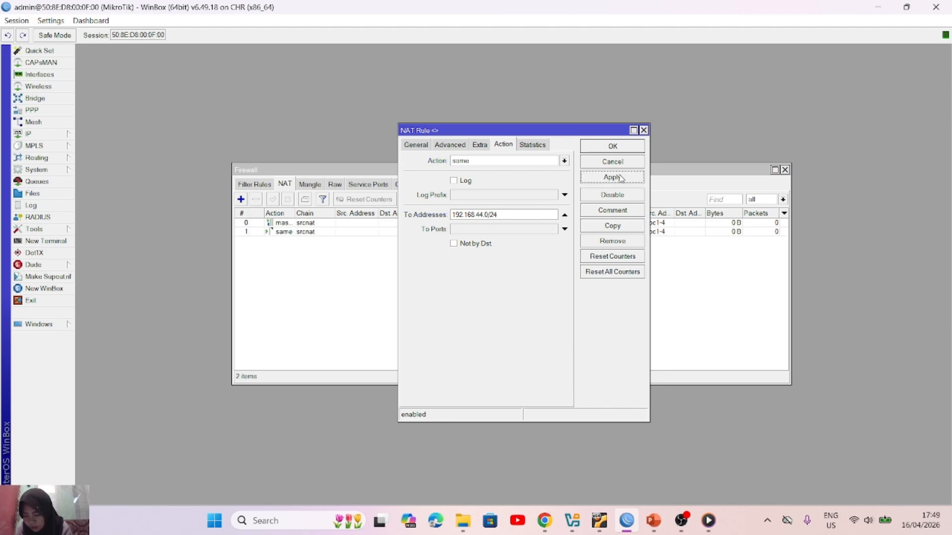
pyautogui.click(622, 146)
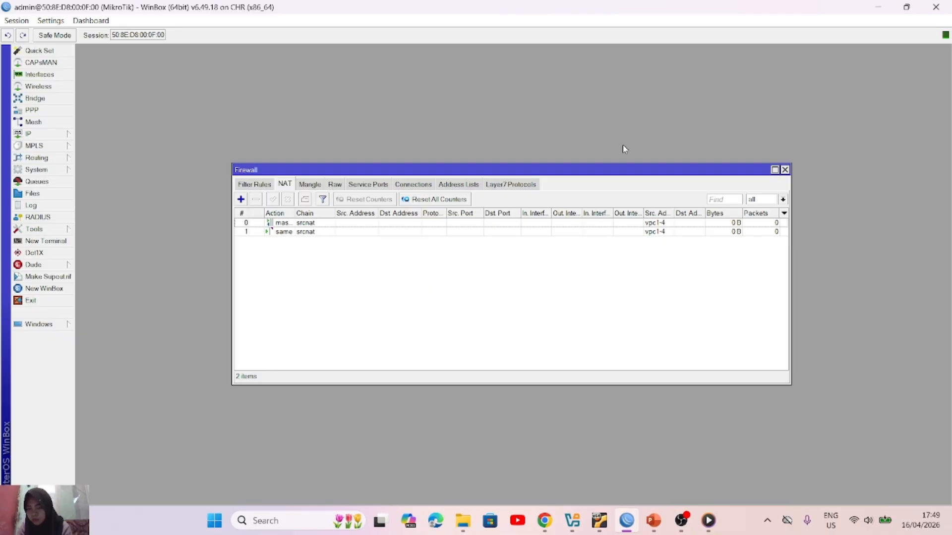
# Step: Switch to PowerPoint to view the Firewall – NAT slide about the srcnat and dstnat types
pyautogui.click(654, 519)
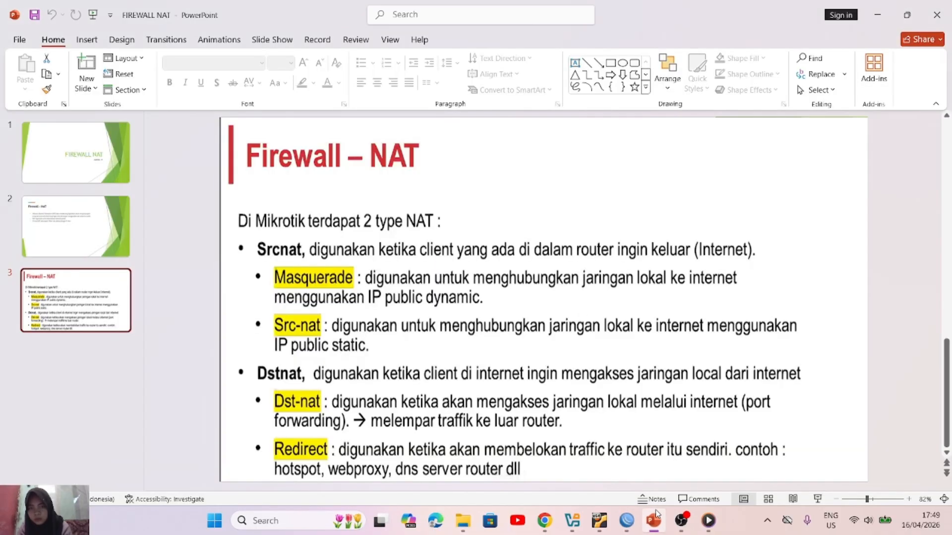